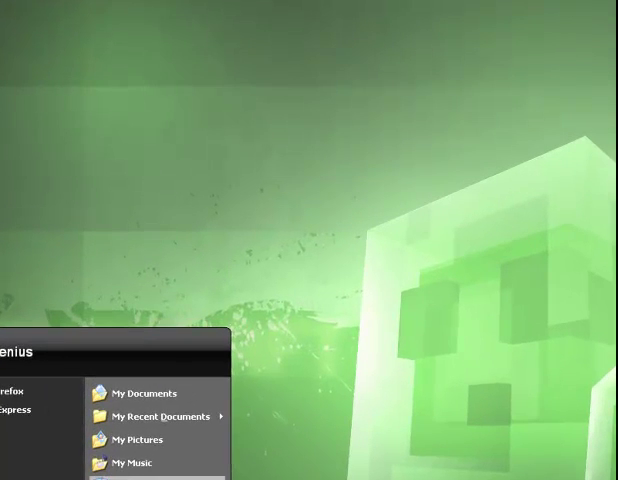
Navigate from My Computer up to Desktop, into Failid then INvedit, and run INVedit.exe.
left_click(140, 474)
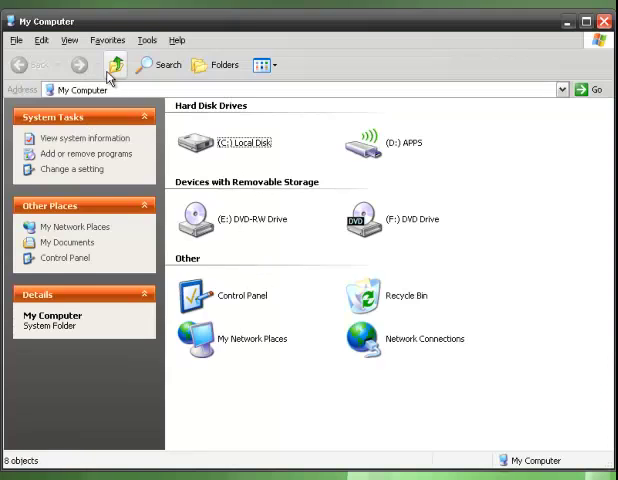
left_click(112, 68)
scroll(470, 320, "down", 6)
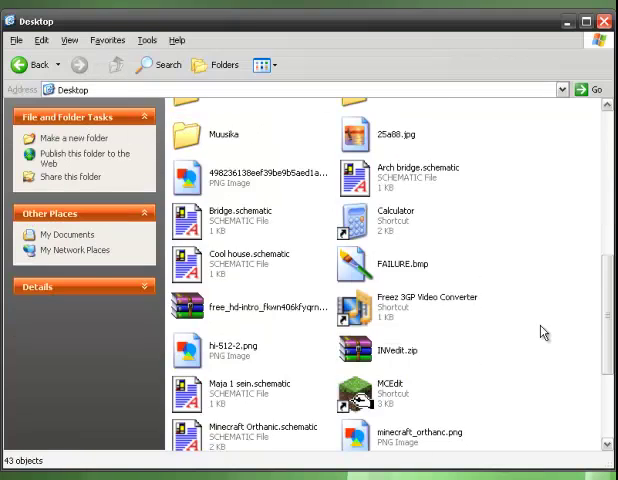
scroll(327, 283, "up", 2)
scroll(340, 305, "down", 3)
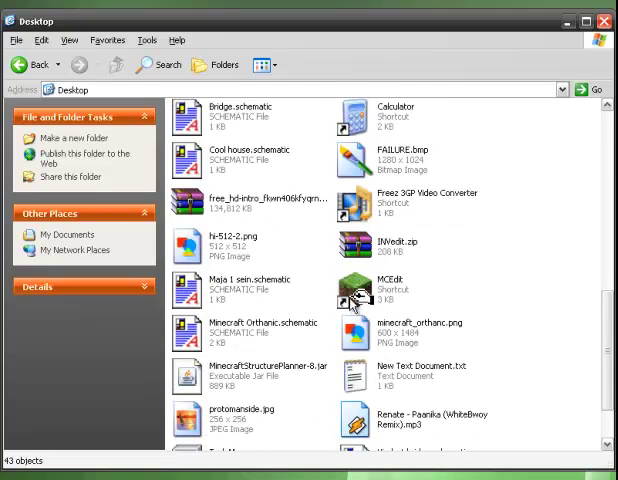
scroll(355, 240, "up", 3)
double_click(381, 155)
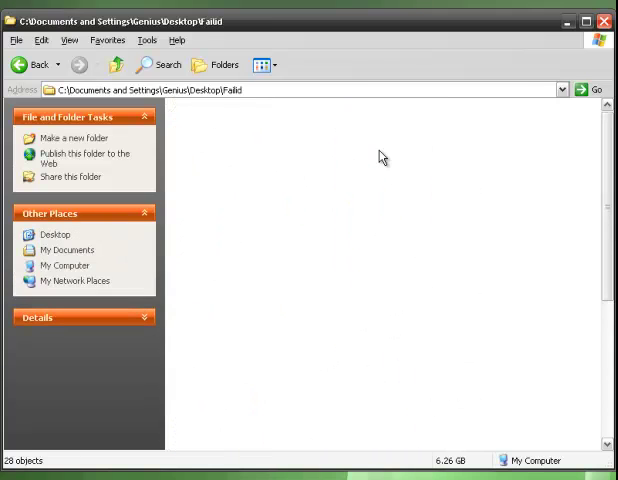
left_click(220, 212)
double_click(365, 207)
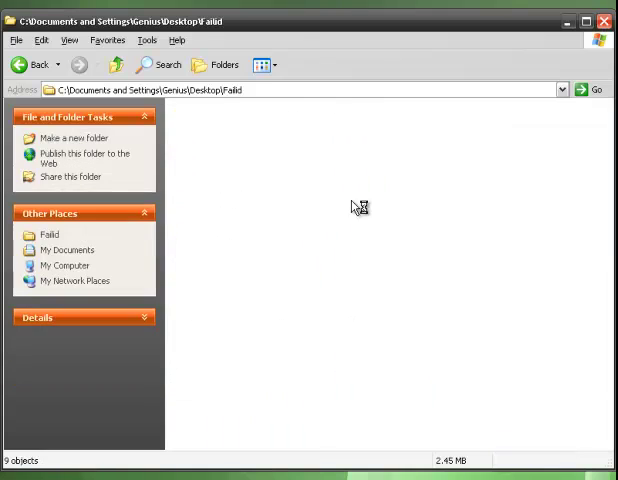
left_click(380, 120)
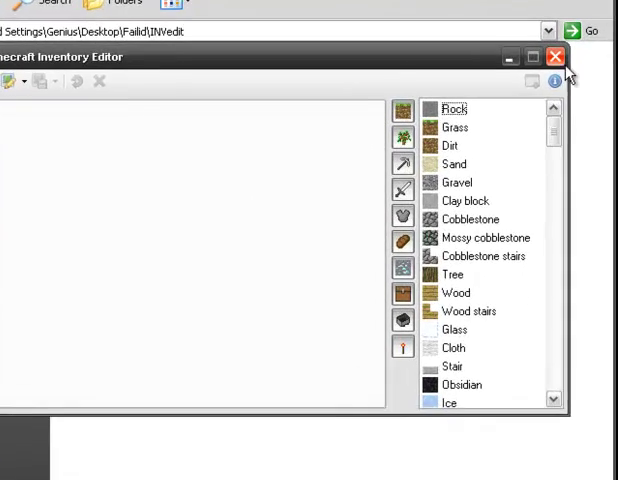
Close the old INVedit window and start the newer editor from the INVedit2 folder.
left_click(566, 105)
left_click(122, 64)
double_click(124, 72)
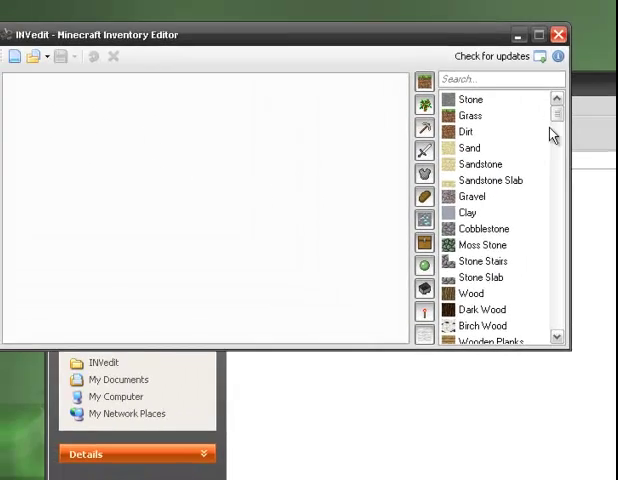
mouse_move(560, 115)
left_mouse_down()
mouse_move(560, 222)
mouse_move(570, 310)
mouse_move(559, 331)
mouse_move(542, 120)
left_mouse_up()
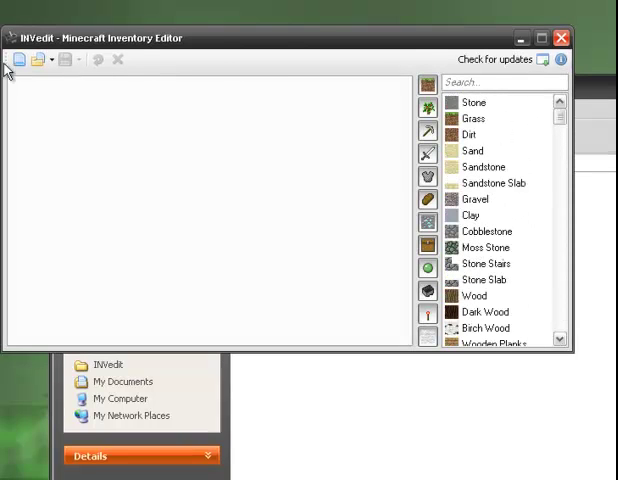
Load the MCEditWorld save via Open, raising the System.Core unhandled exception.
left_click(52, 60)
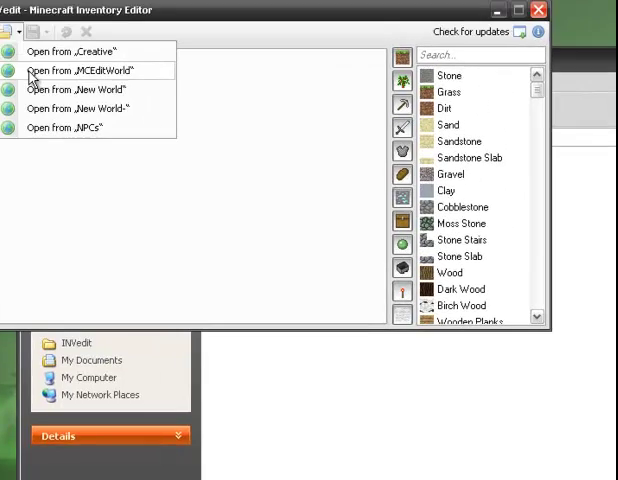
left_click(30, 72)
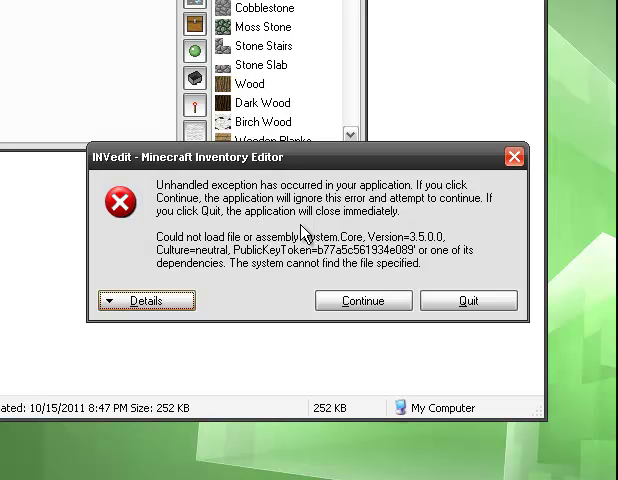
Continue past the exception, quit the editor, and dismiss the Visual C++ Runtime termination message.
left_click(361, 304)
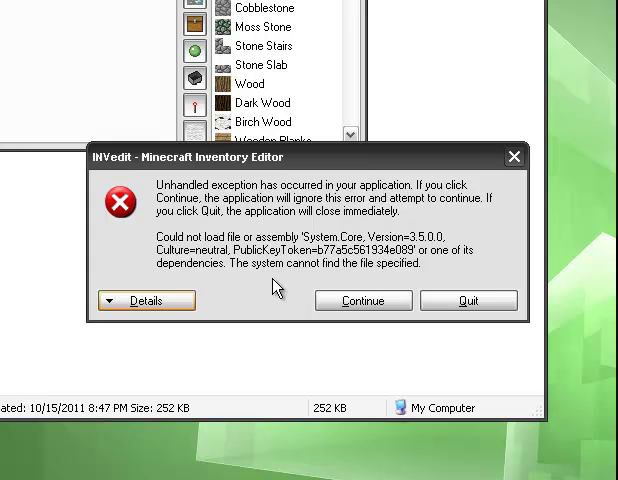
left_click(487, 302)
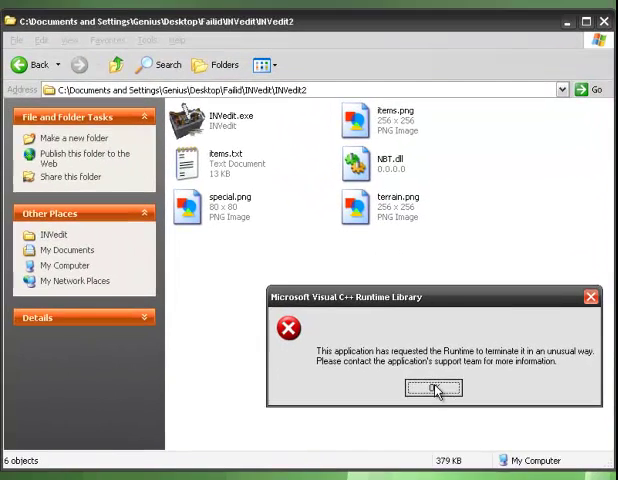
left_click(333, 322)
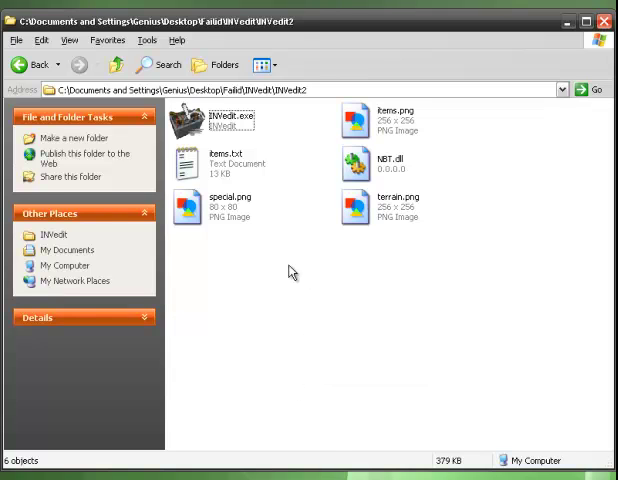
Relaunch INVedit.exe, load a world to hit the same exception, and quit the editor.
double_click(249, 134)
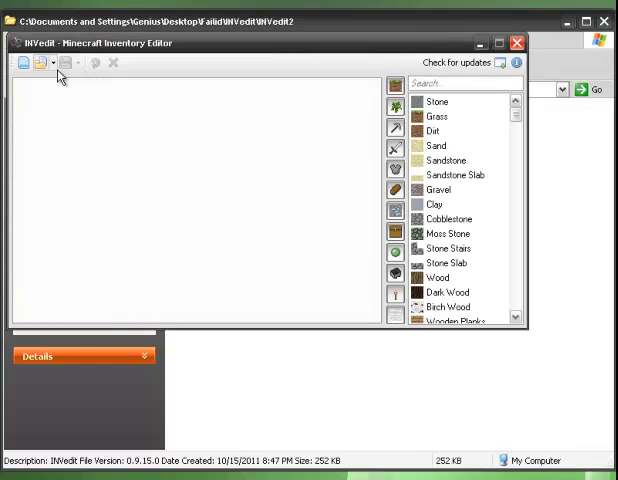
left_click(42, 63)
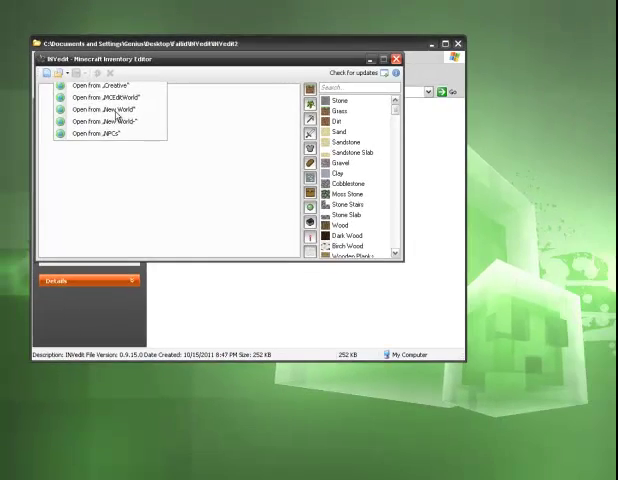
left_click(85, 117)
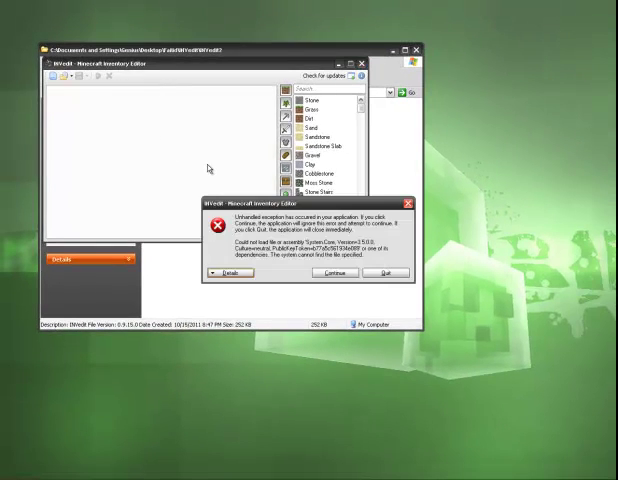
left_click(386, 273)
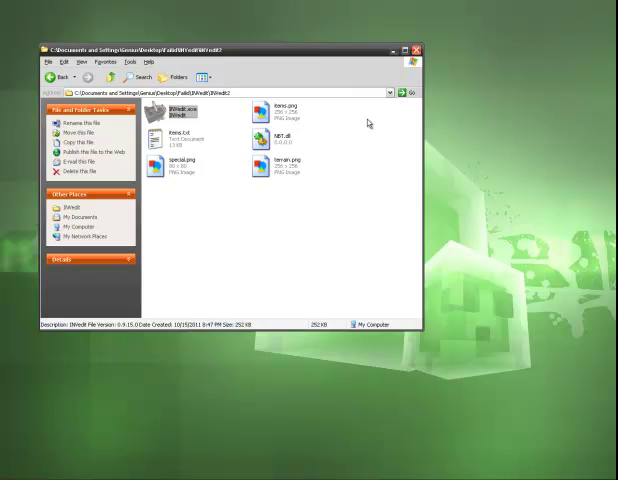
mouse_move(366, 225)
left_mouse_down()
mouse_move(189, 317)
mouse_move(46, 369)
mouse_move(92, 396)
left_mouse_up()
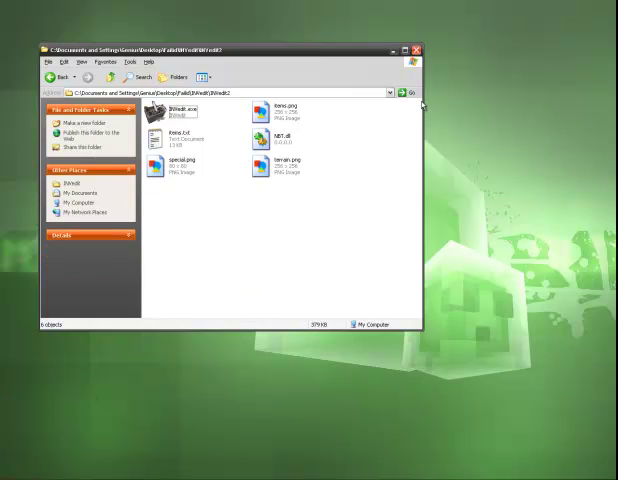
key("ctrl+a")
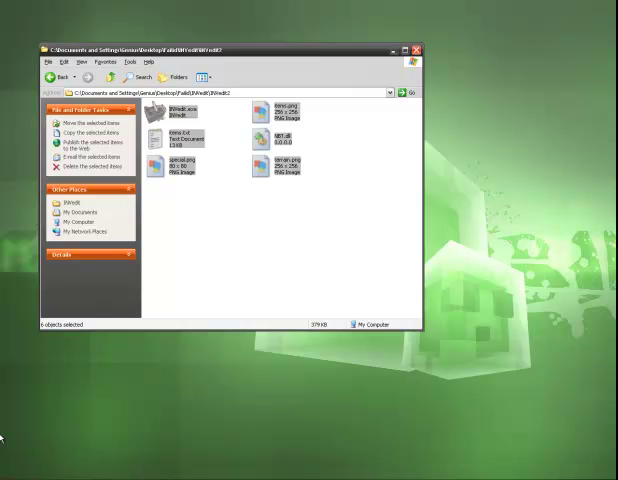
left_click(262, 290)
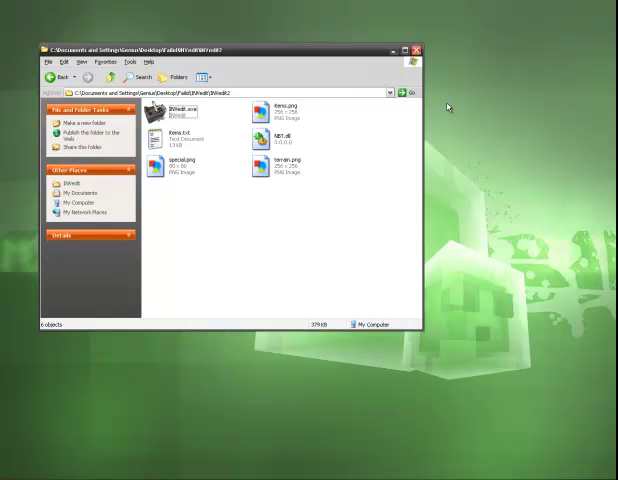